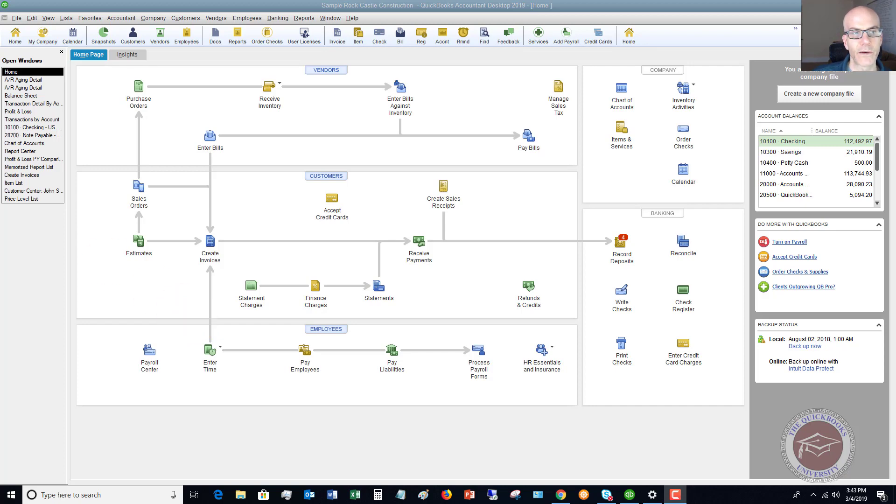
- In company Accounting preferences, turn on class tracking and prompting to assign classes, and save
left_click(31, 19)
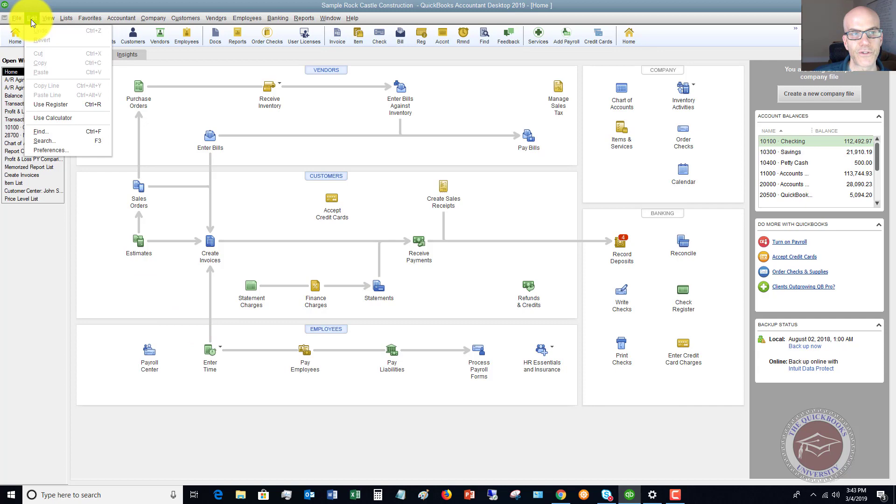
left_click(66, 150)
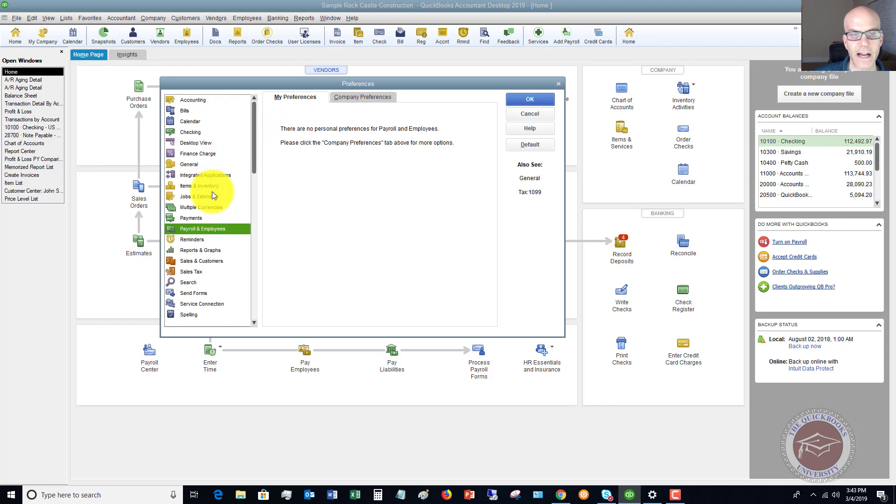
left_click(194, 99)
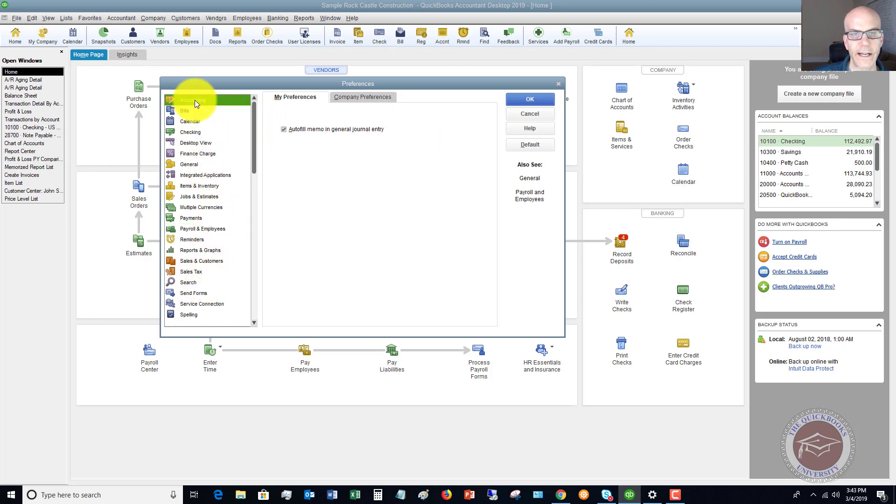
left_click(355, 97)
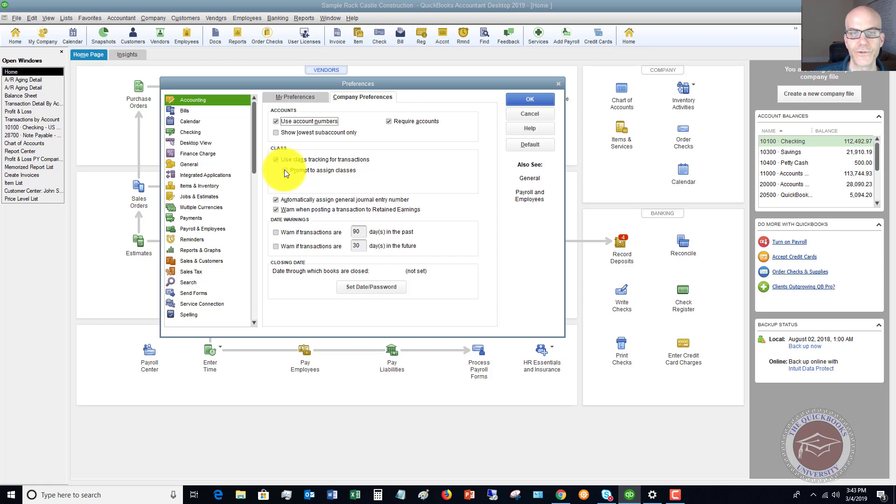
left_click(285, 170)
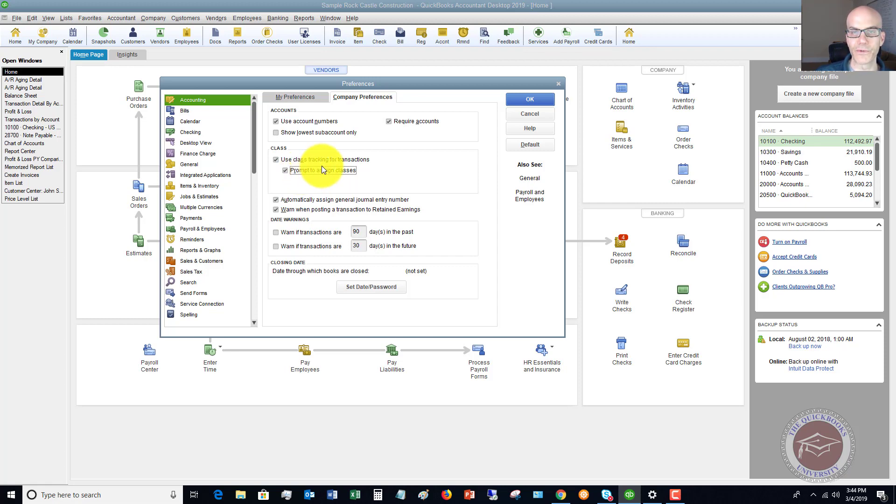
left_click(529, 101)
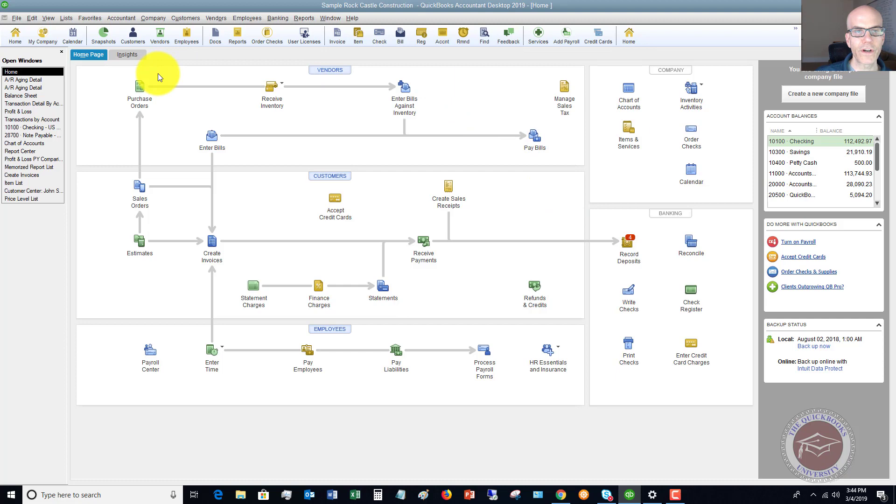
- Start a new bill and show the first expense line's classes: New Construction, Remodel, Overhead
left_click(217, 18)
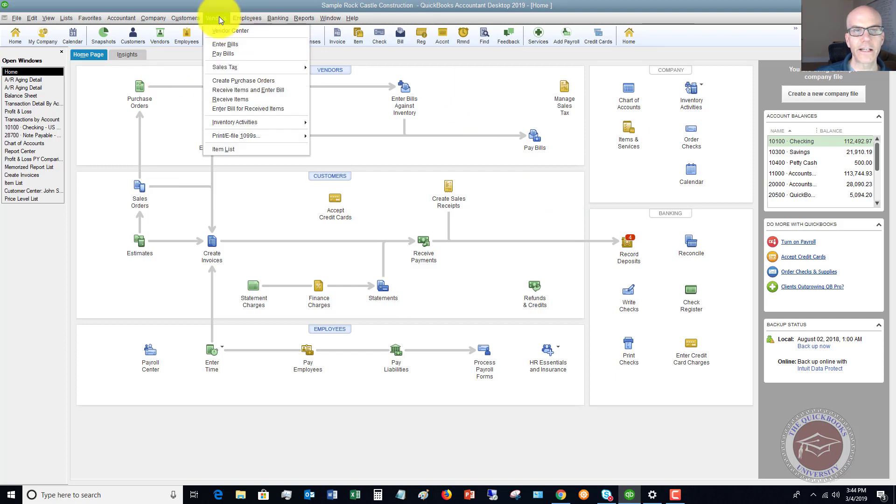
left_click(225, 44)
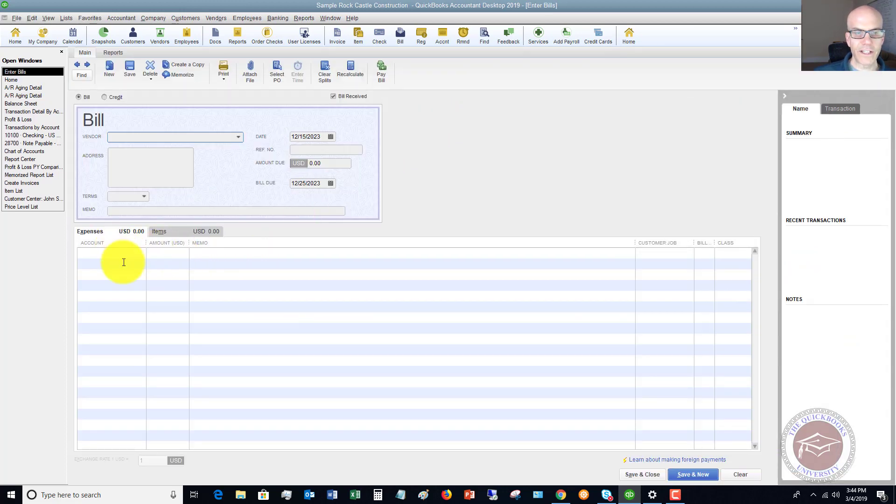
left_click(742, 254)
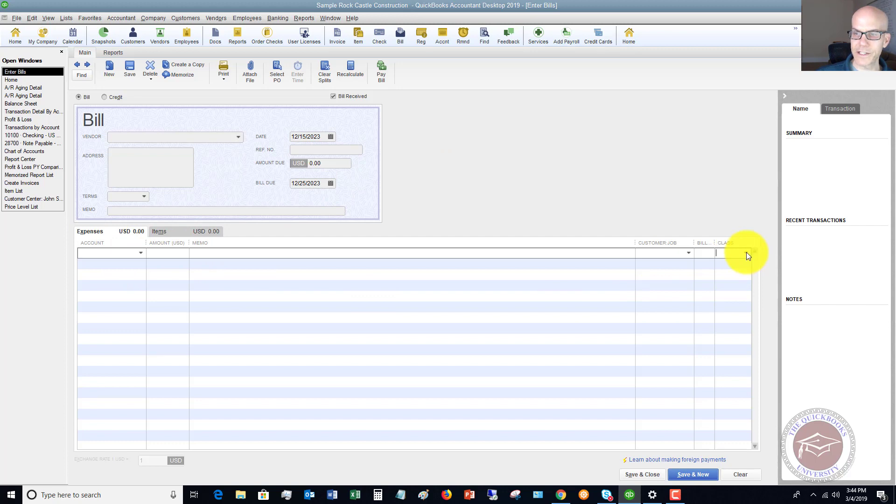
left_click(746, 252)
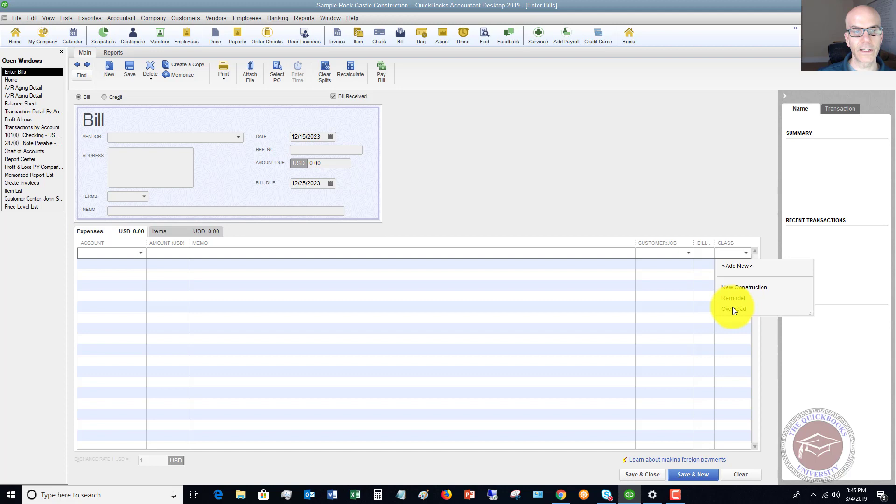
- Choose Davis Business Associates as the vendor and enter 1576.00 as the amount due
left_click(238, 137)
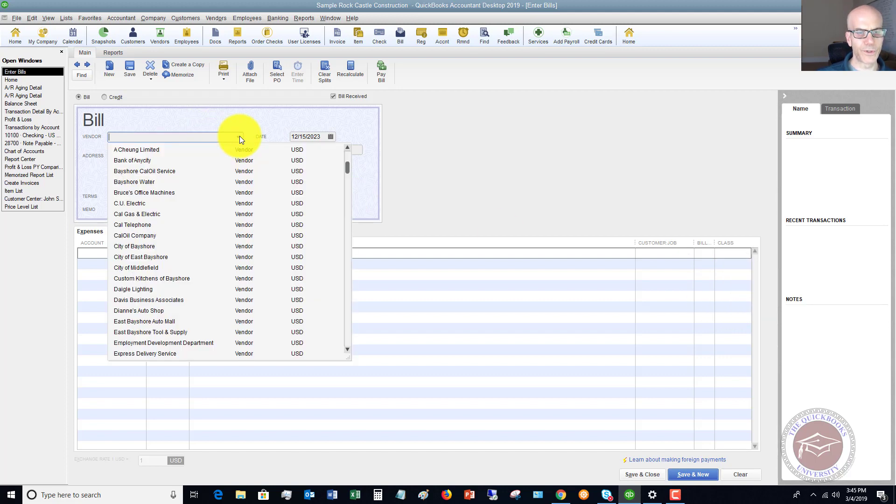
left_click(146, 302)
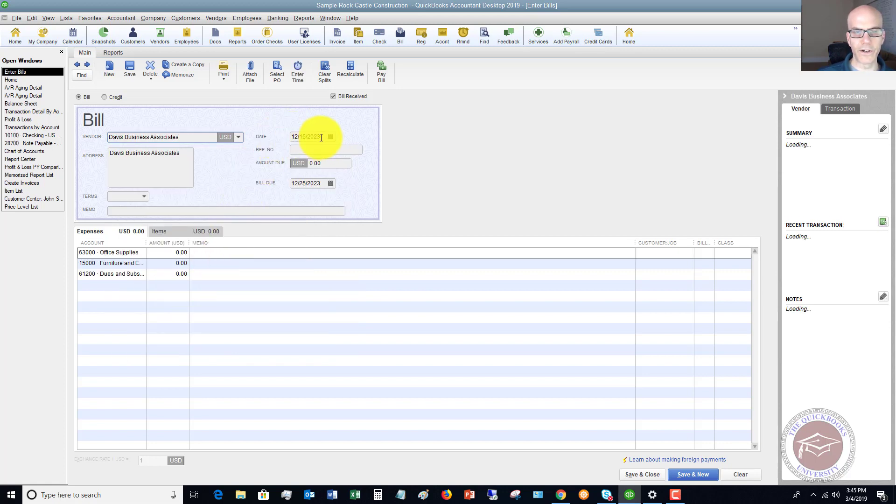
left_click(333, 164)
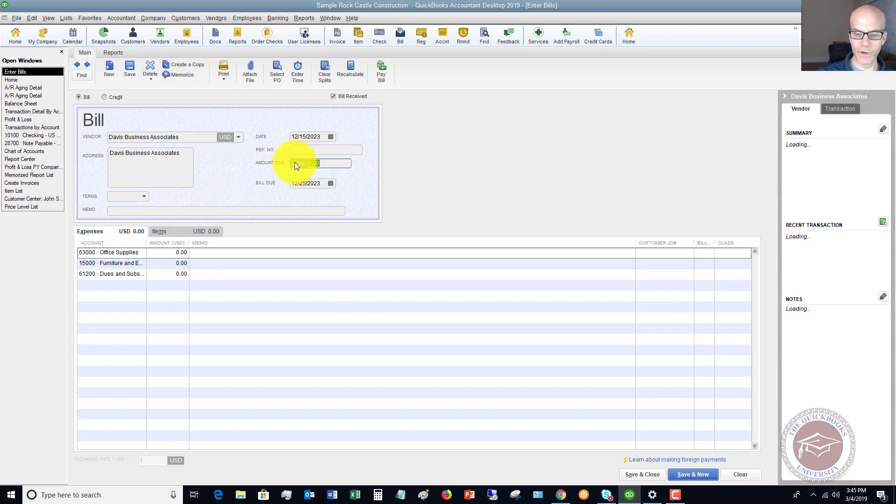
type("1")
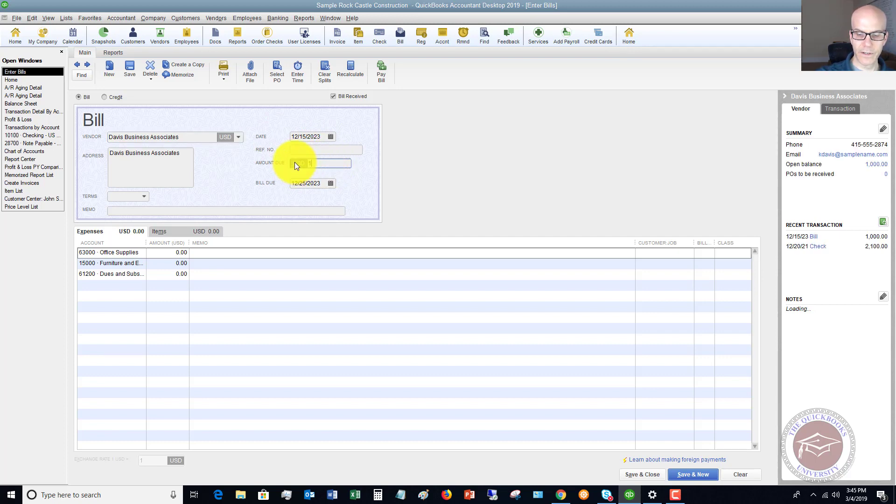
type("576.00")
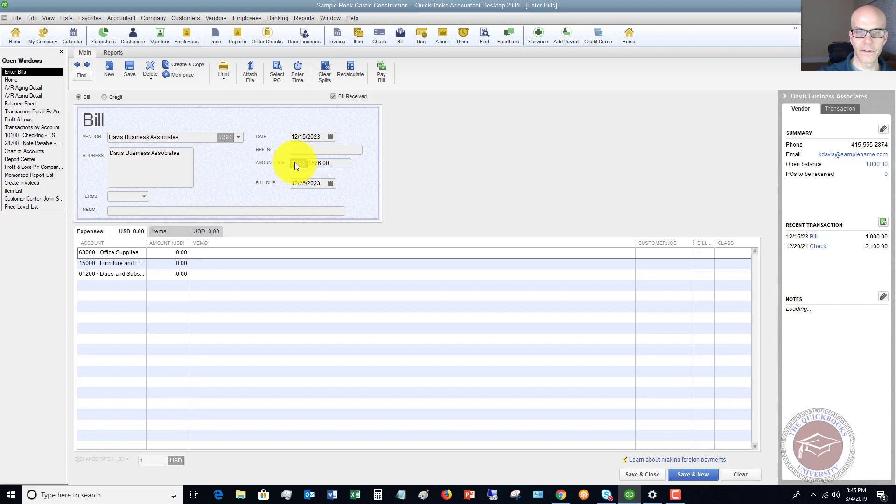
- Give the Office Supplies line 1576.00, assign it to Overhead, and try to save the bill
left_click(124, 252)
left_click(172, 253)
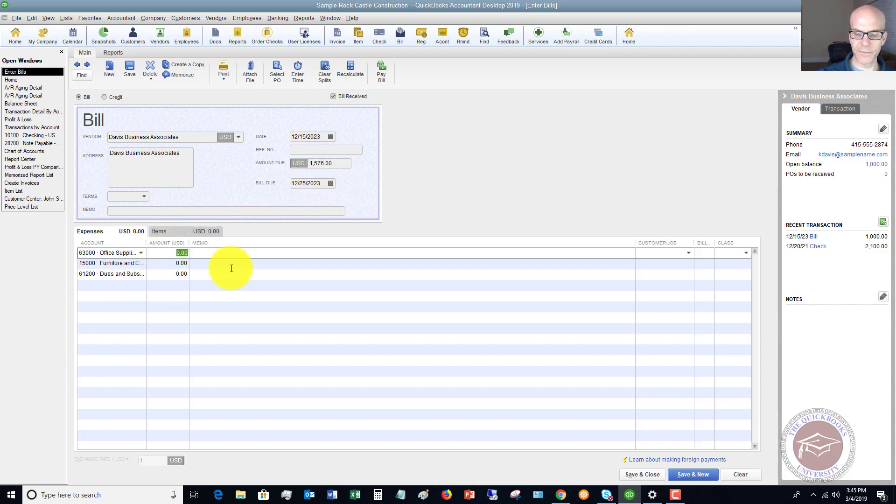
type("1576.00")
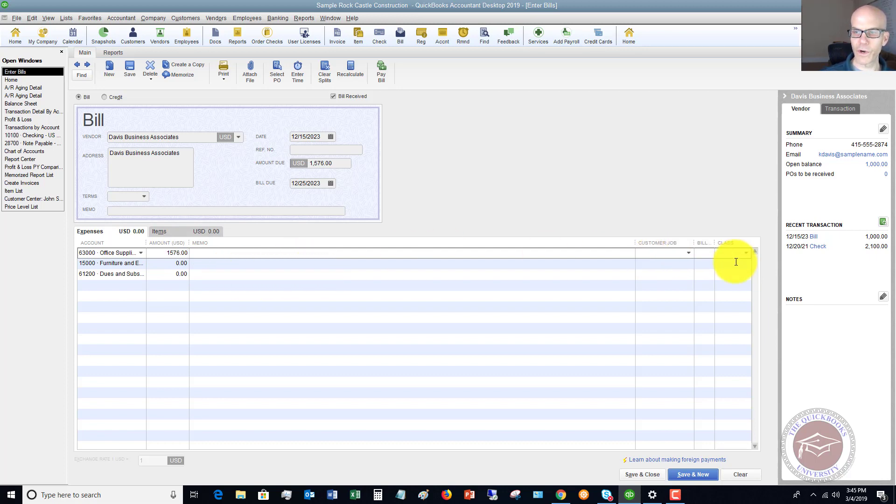
left_click(747, 253)
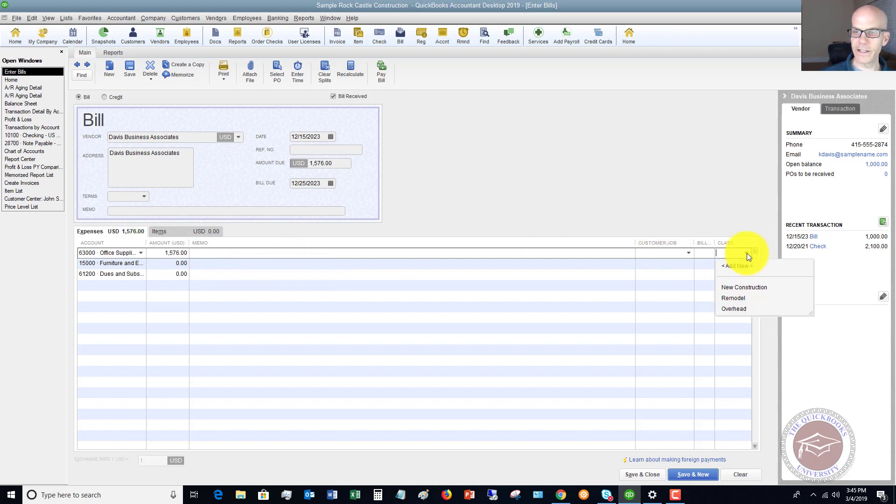
left_click(734, 310)
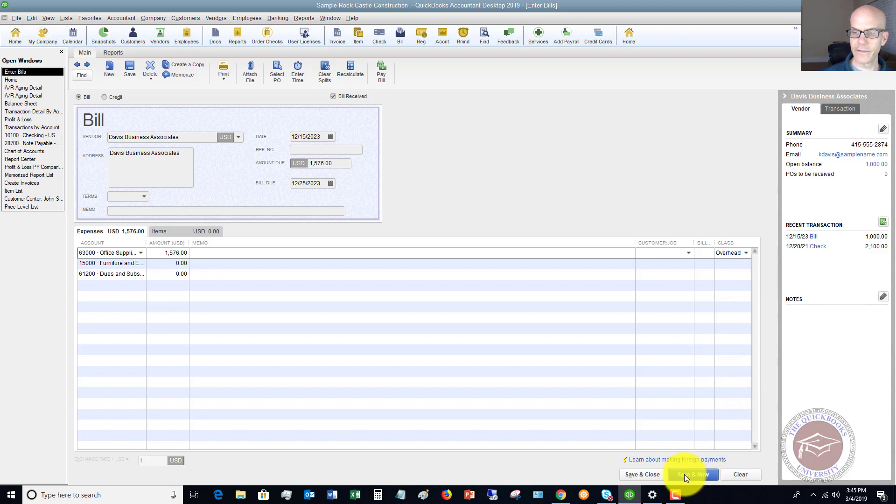
left_click(643, 474)
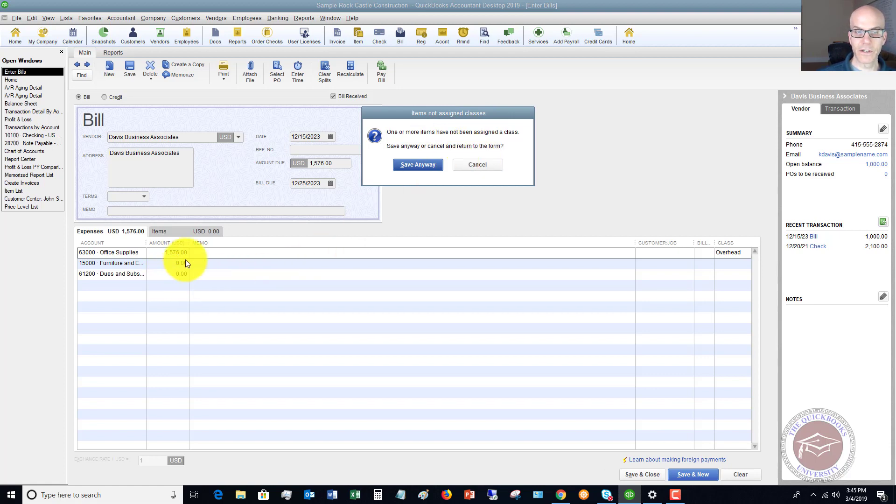
- Dismiss the class warning, delete the empty Furniture and Equipment line, and save the bill
left_click(479, 164)
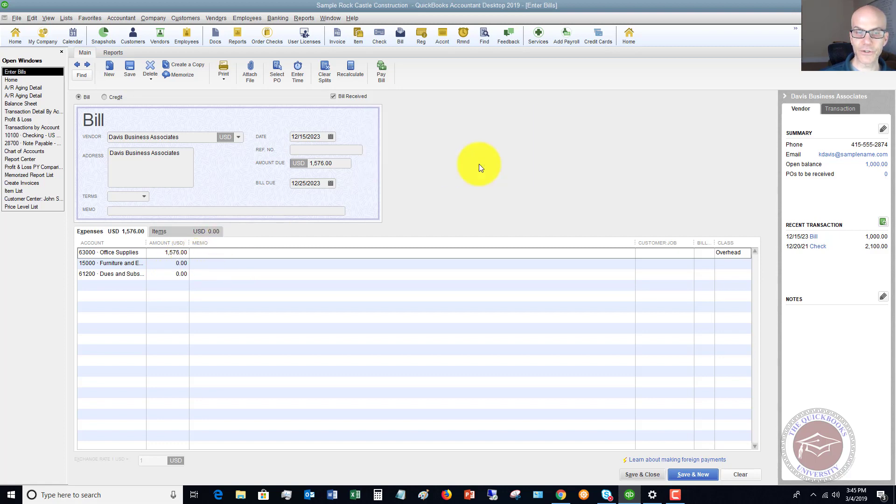
left_click(139, 264)
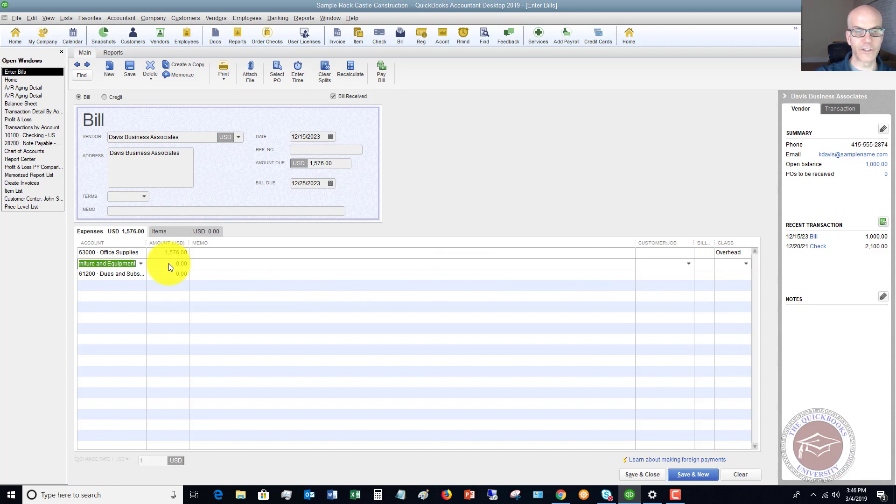
key("ctrl+Delete")
key("ctrl+Delete")
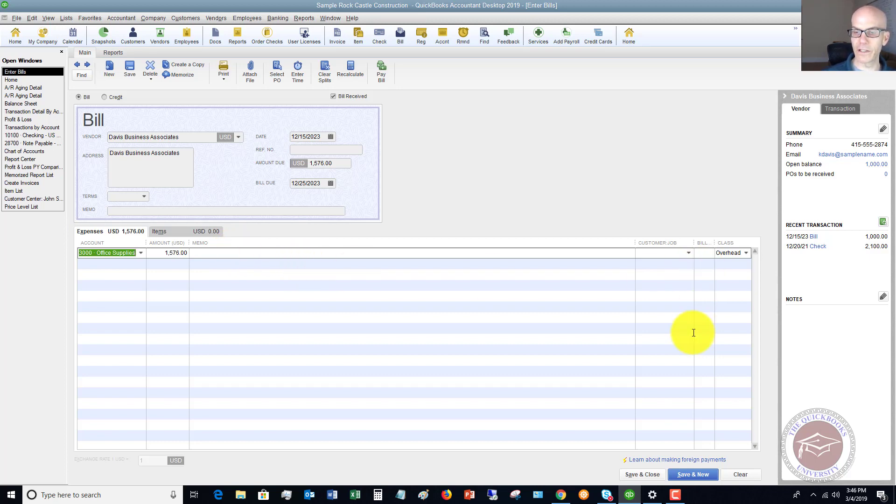
left_click(640, 474)
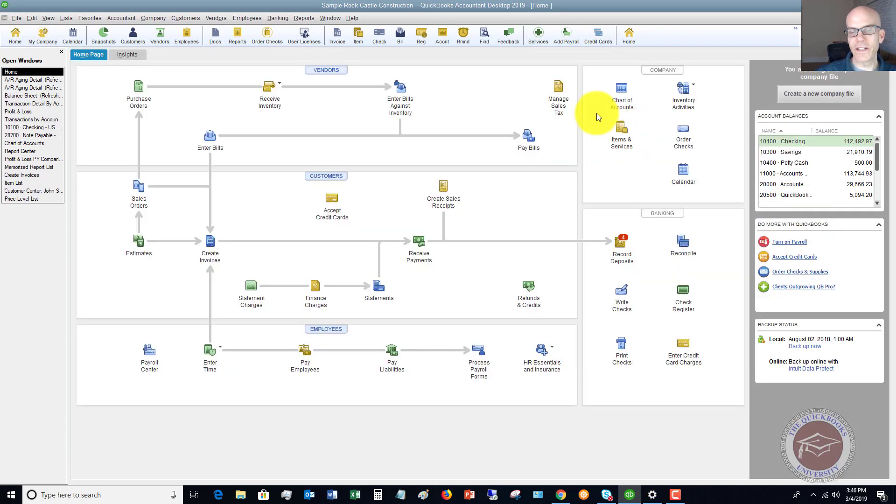
- Start invoice 1108 and check its Class list of New Construction, Remodel and Overhead
left_click(278, 19)
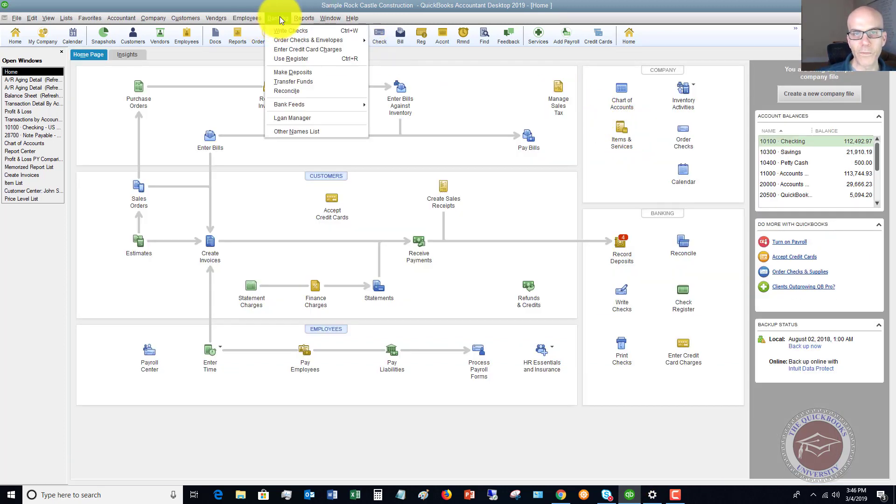
mouse_move(262, 17)
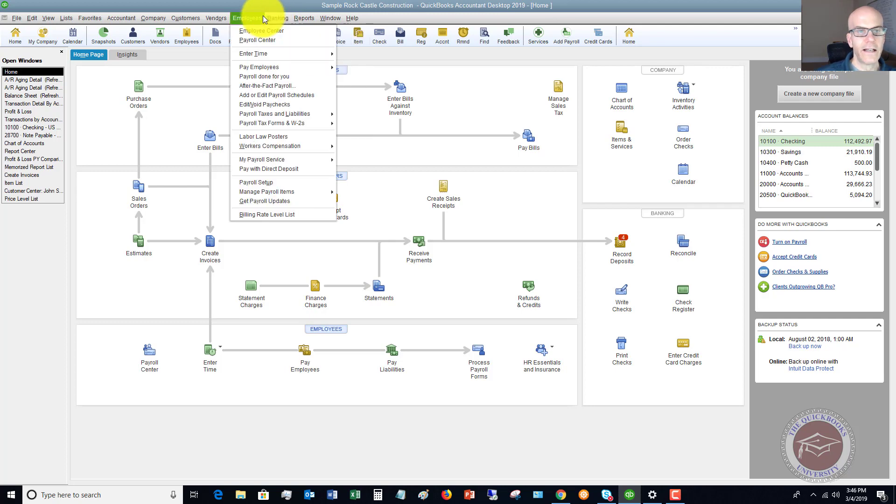
mouse_move(186, 17)
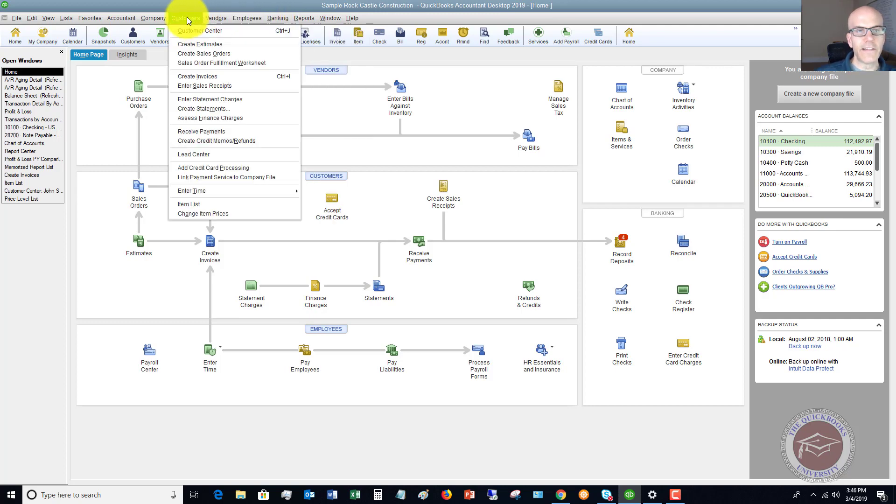
left_click(198, 77)
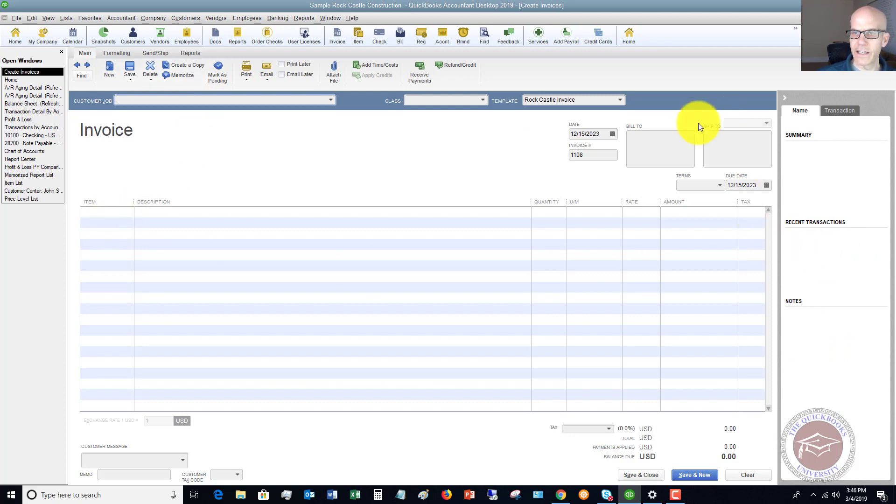
left_click(482, 102)
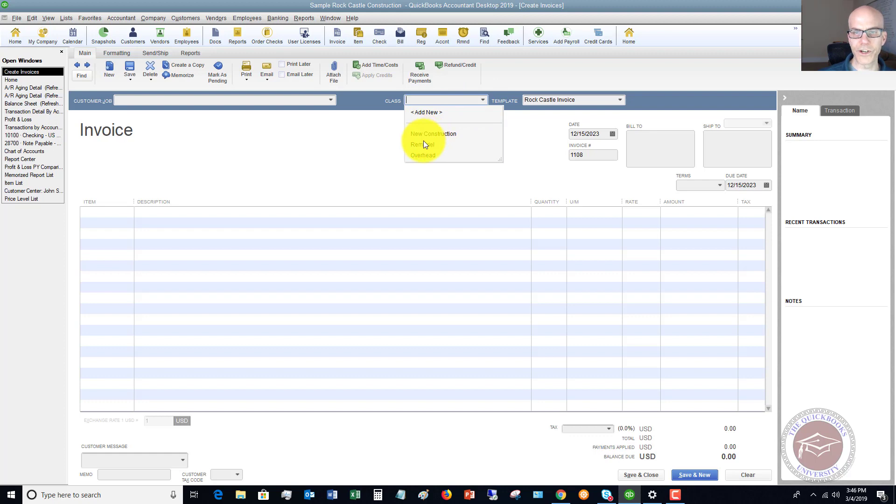
left_click(366, 144)
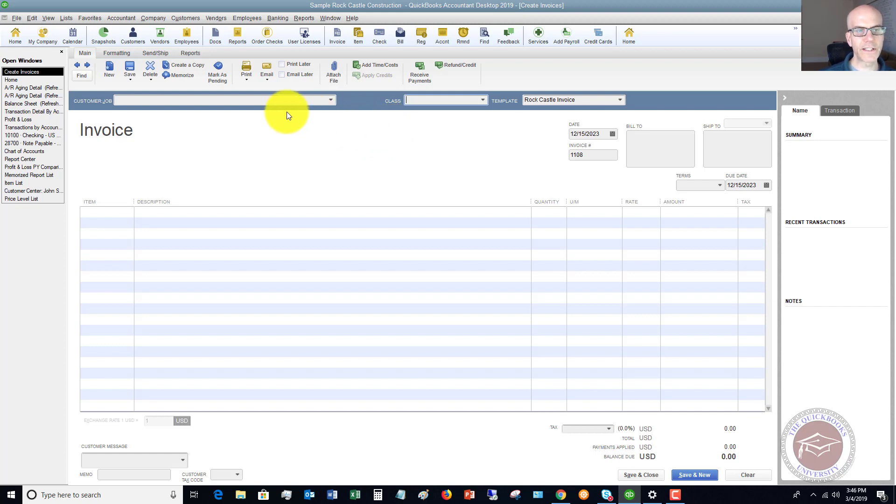
- Open the Report Center and scroll to the Company & Financial reports
left_click(301, 17)
left_click(467, 161)
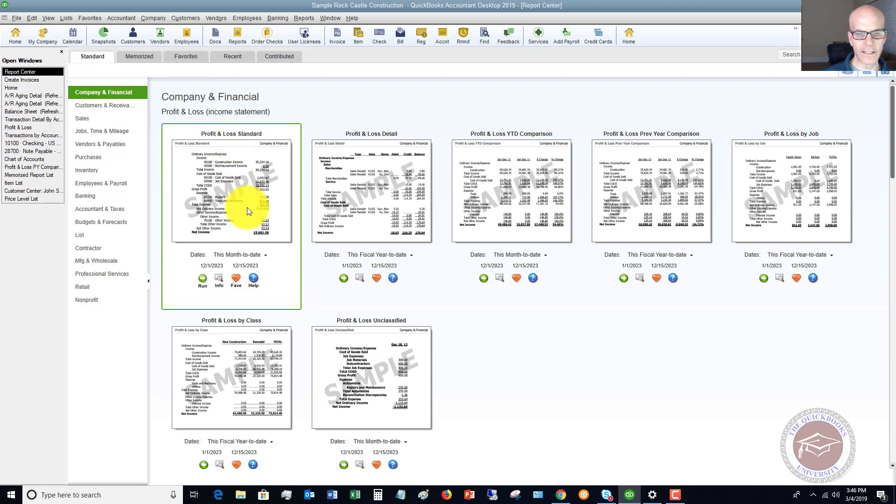
scroll(233, 345, "down", 1)
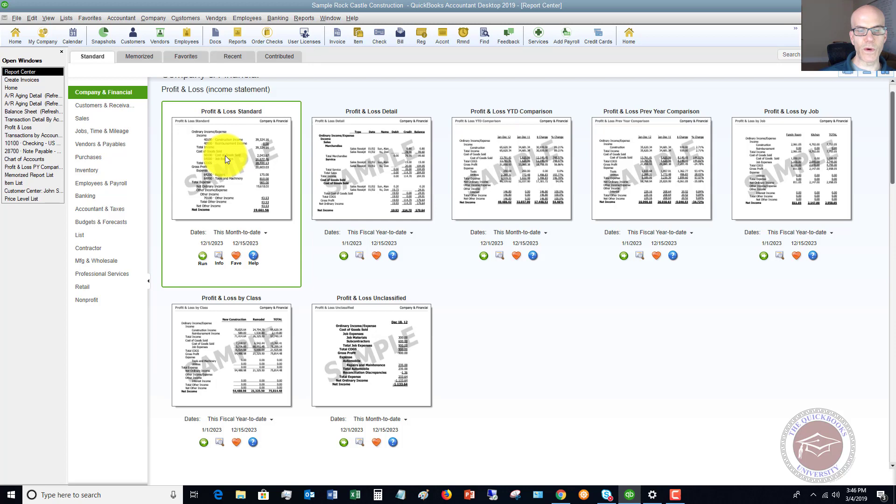
- Run Profit & Loss by Class for 01/01/2023–12/15/2023 and collapse it to subtotals
left_click(203, 442)
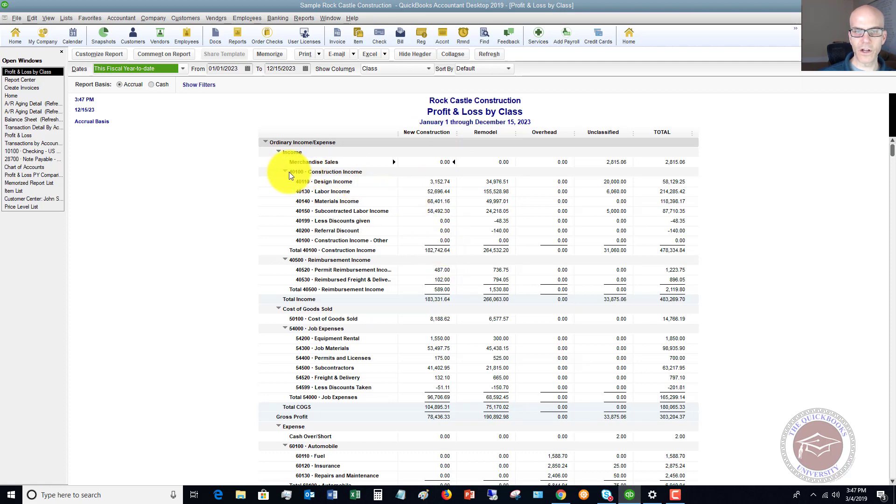
left_click(453, 54)
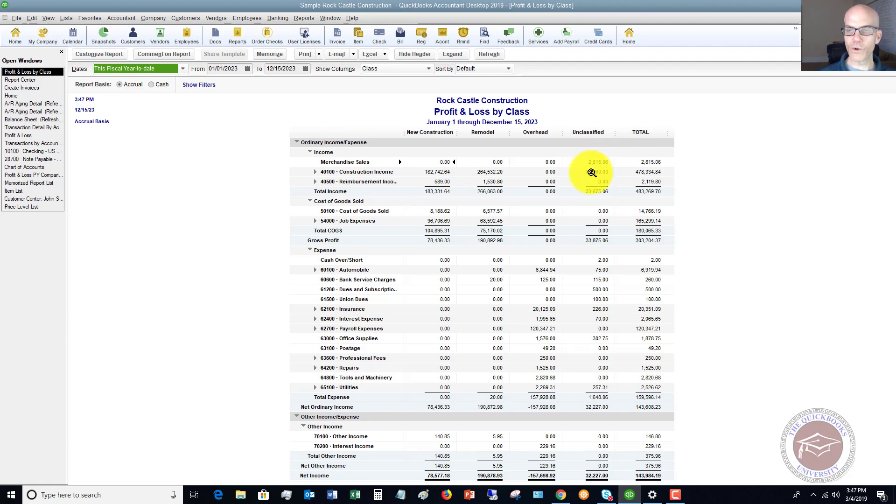
- Drill into the 31,060.00 unclassified Construction Income, then return to Profit & Loss by Class
left_click(590, 173)
double_click(590, 172)
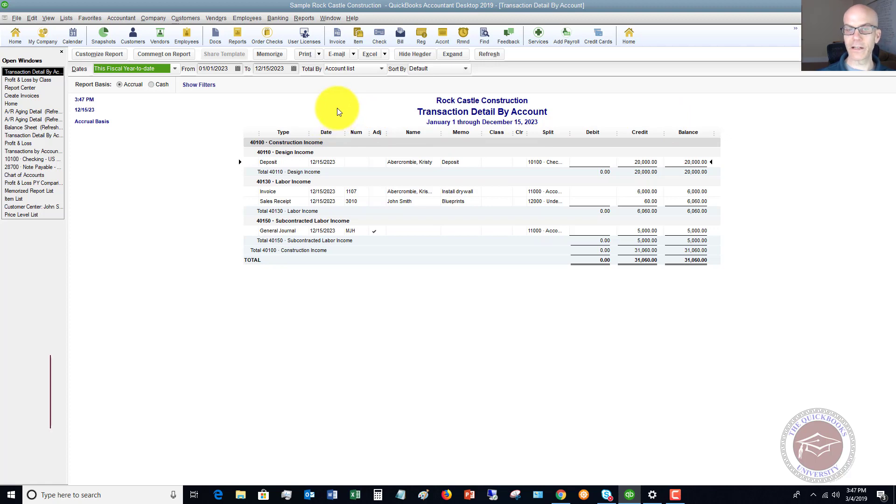
left_click(32, 80)
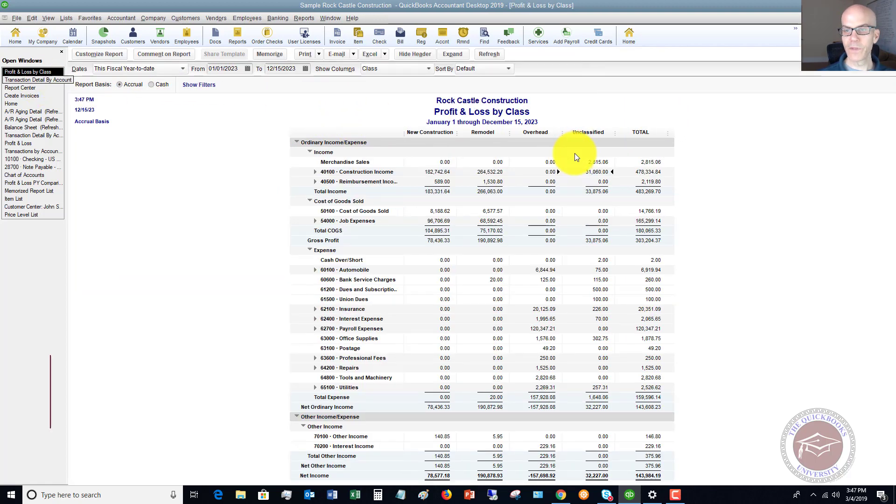